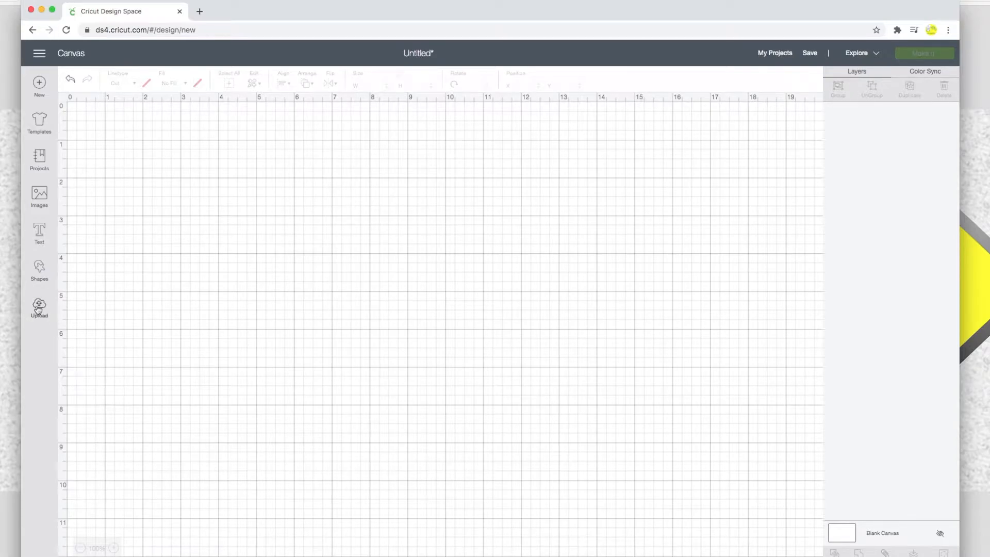
Step: Upload the TikTok logo picture as a new image and set its image type to Complex
{"action": "left_click", "coordinate": [39, 309]}
{"action": "left_click", "coordinate": [271, 283]}
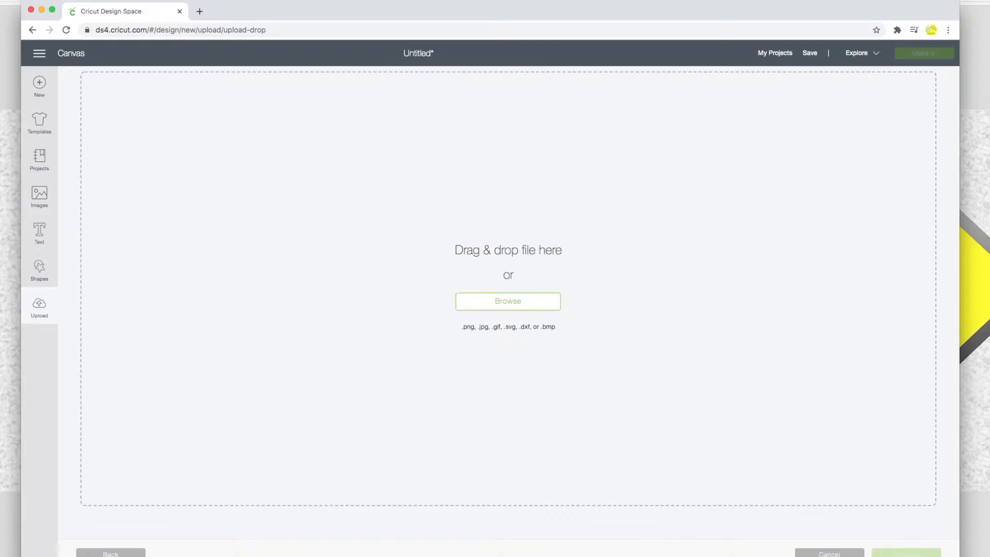
{"action": "left_click_drag", "start_coordinate": [0, 272], "coordinate": [218, 309]}
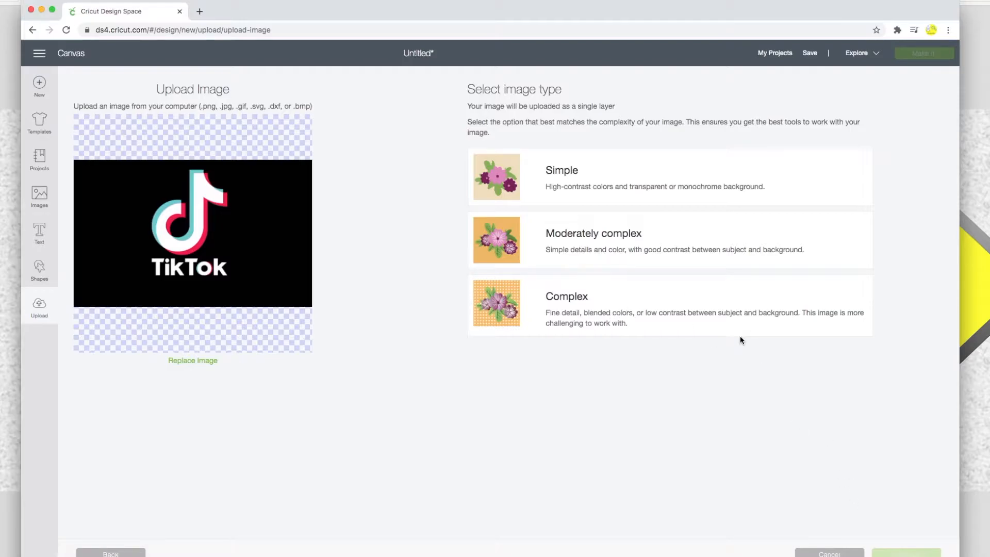
{"action": "left_click", "coordinate": [596, 300]}
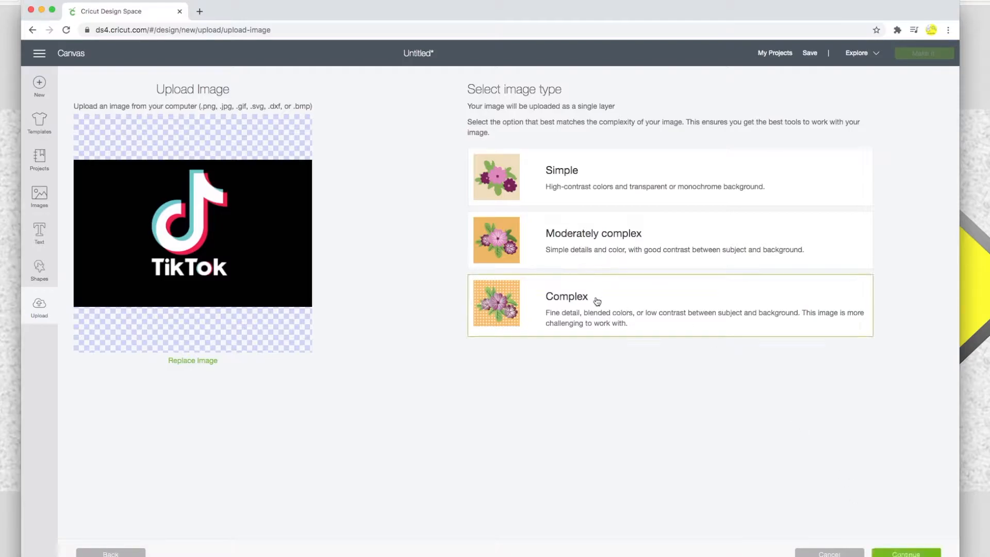
{"action": "left_click", "coordinate": [897, 554]}
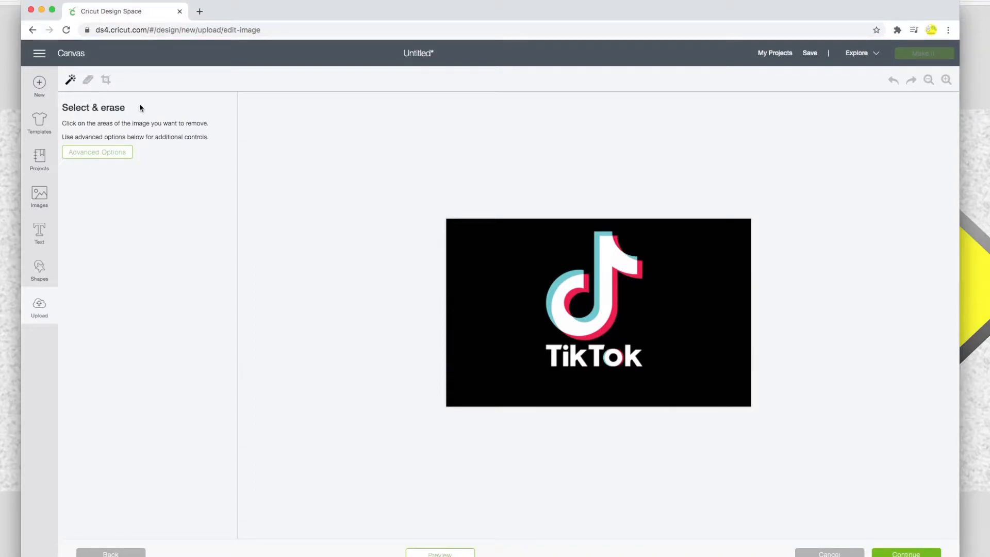
Step: Try to erase the black background around the TikTok logo, check the edges up close, and undo the erasure
{"action": "left_click", "coordinate": [478, 238]}
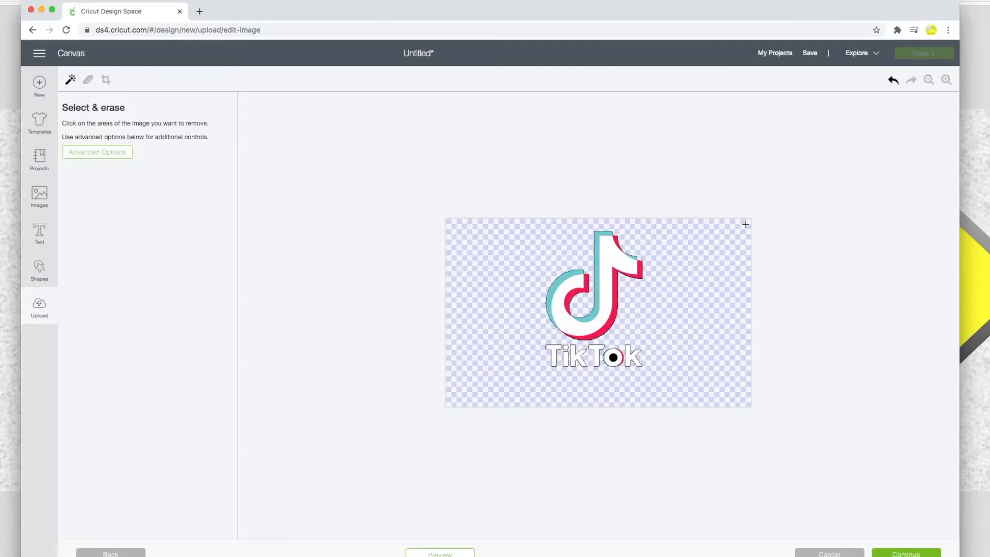
{"action": "left_click", "coordinate": [946, 80]}
{"action": "left_click", "coordinate": [946, 80]}
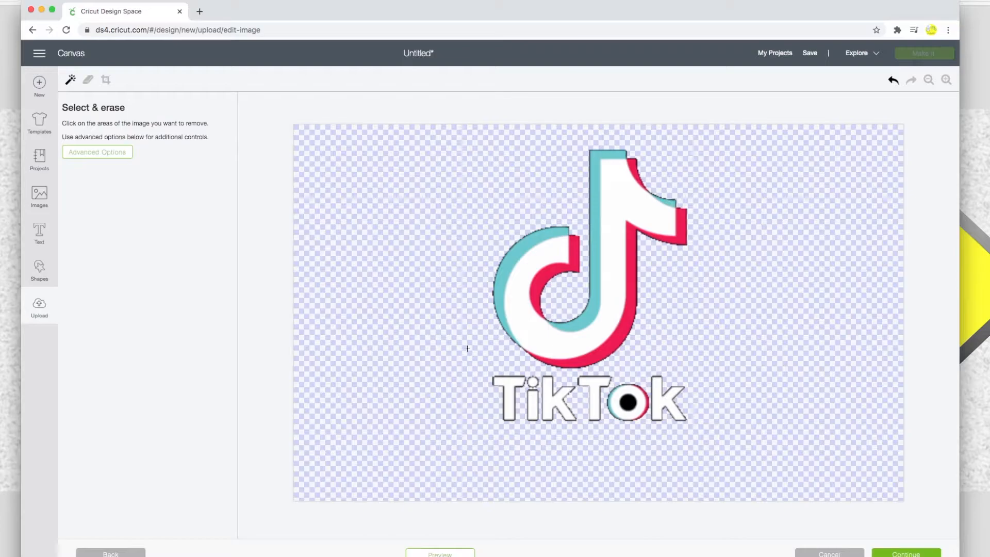
{"action": "left_click", "coordinate": [893, 81]}
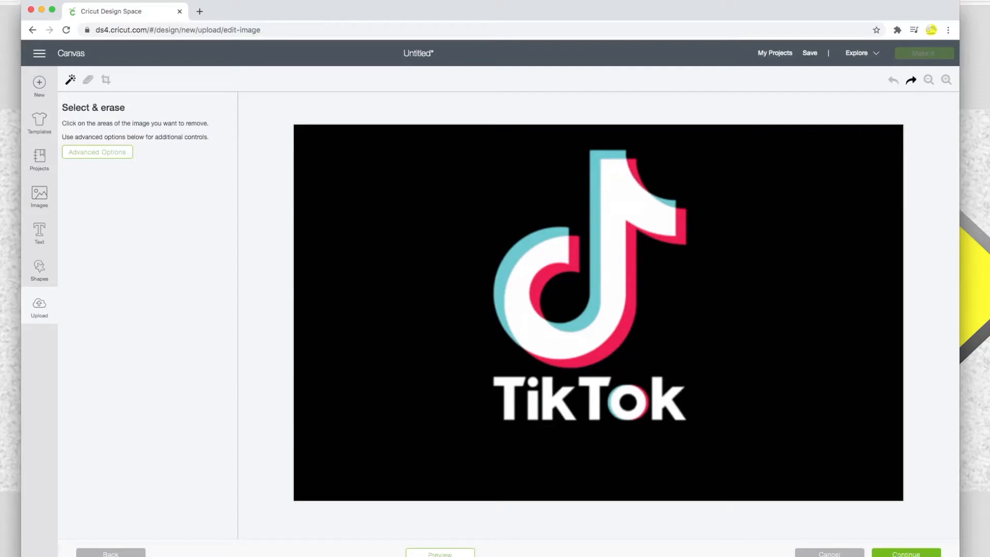
Step: Save the upload with its black background as a Print Then Cut image and insert it on the canvas
{"action": "left_click", "coordinate": [905, 553]}
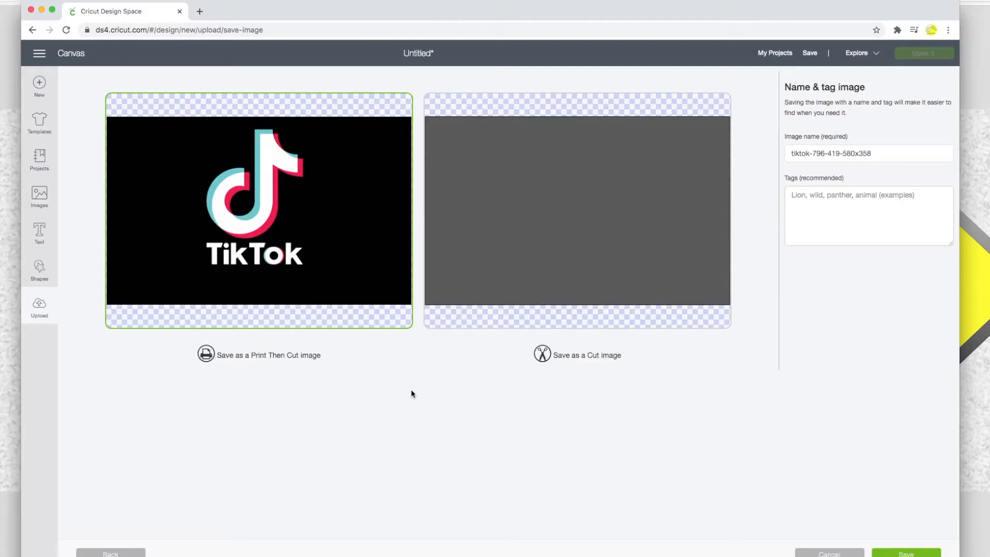
{"action": "left_click", "coordinate": [905, 554]}
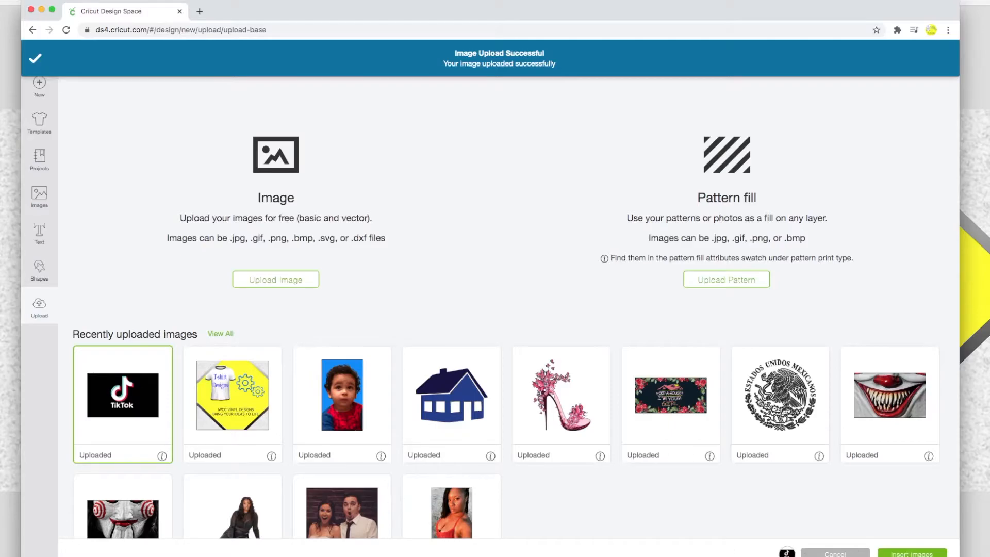
{"action": "left_click", "coordinate": [911, 553]}
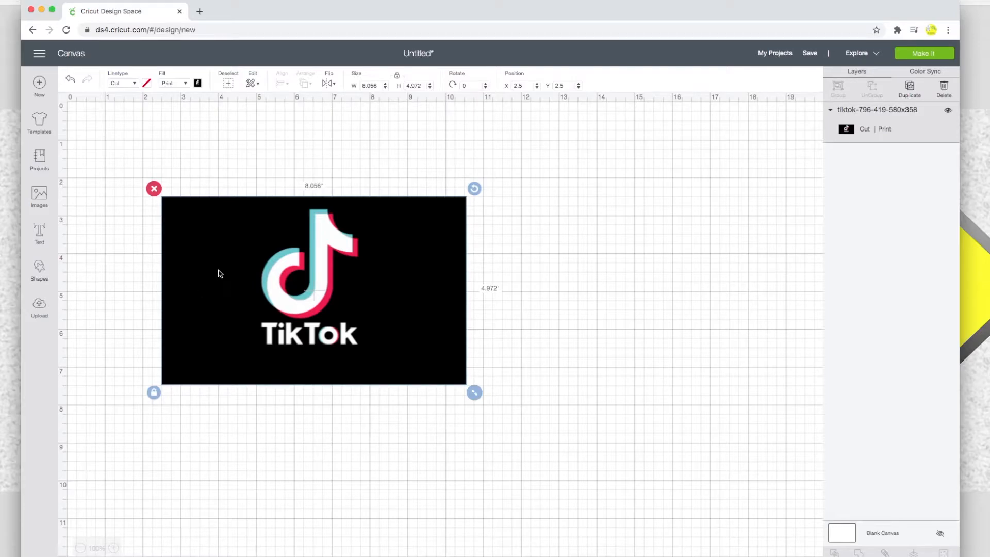
Step: Unlock the proportions of the inserted TikTok image
{"action": "left_click", "coordinate": [154, 392]}
{"action": "left_click", "coordinate": [374, 85]}
{"action": "double_click", "coordinate": [374, 85]}
Step: Add a square shape to the canvas and unlock its proportions
{"action": "left_click", "coordinate": [39, 267]}
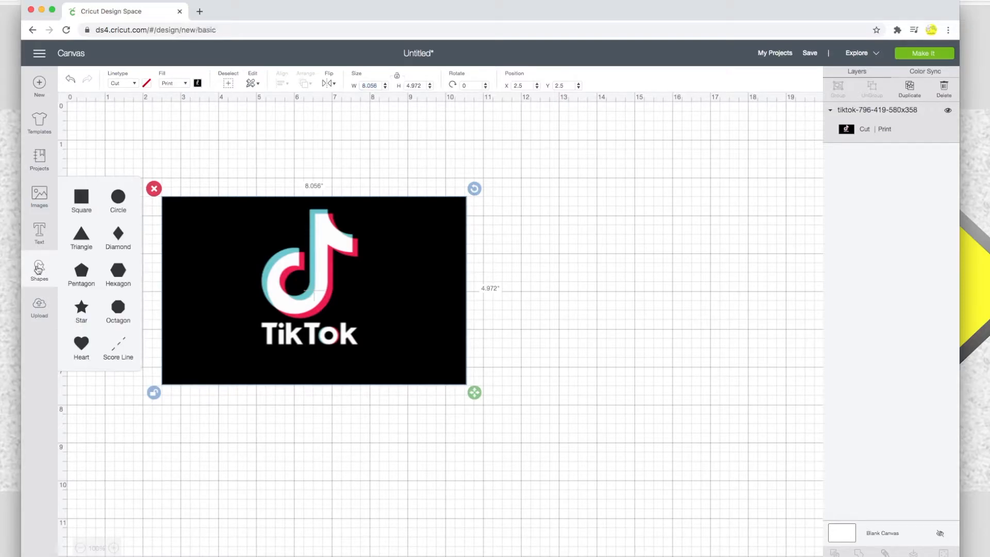
{"action": "left_click", "coordinate": [83, 199]}
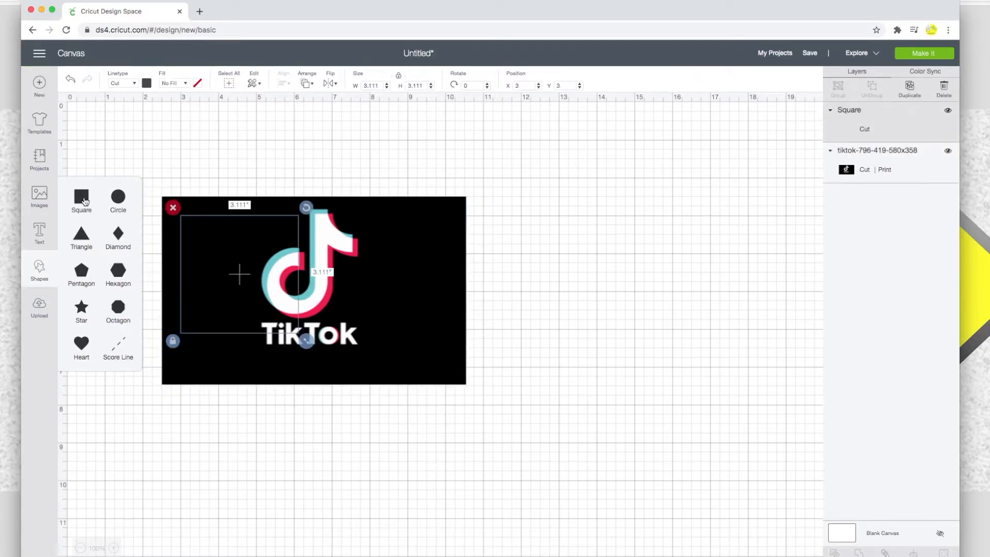
{"action": "left_click", "coordinate": [206, 262]}
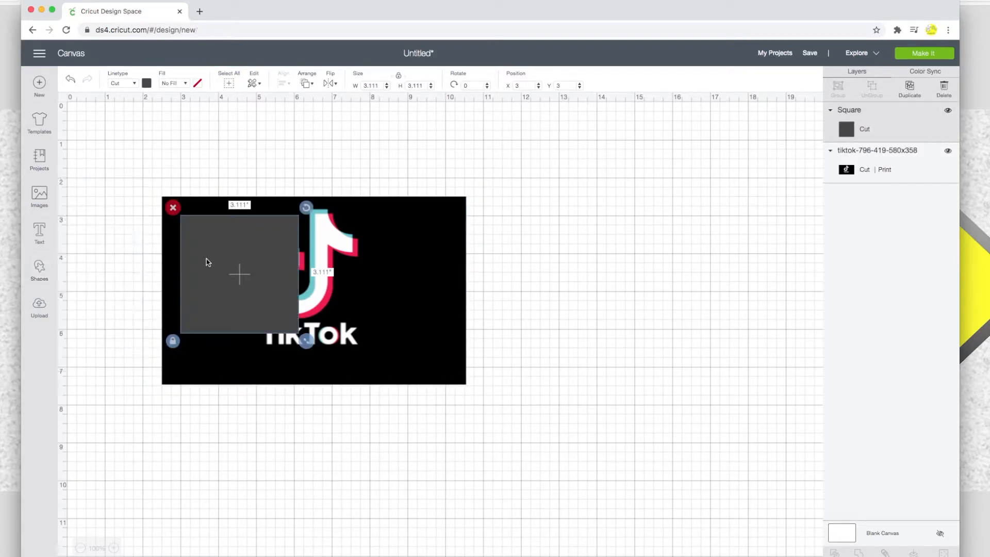
{"action": "left_click", "coordinate": [173, 341]}
Step: Change the square's fill to Print and colour it black
{"action": "left_click", "coordinate": [182, 85]}
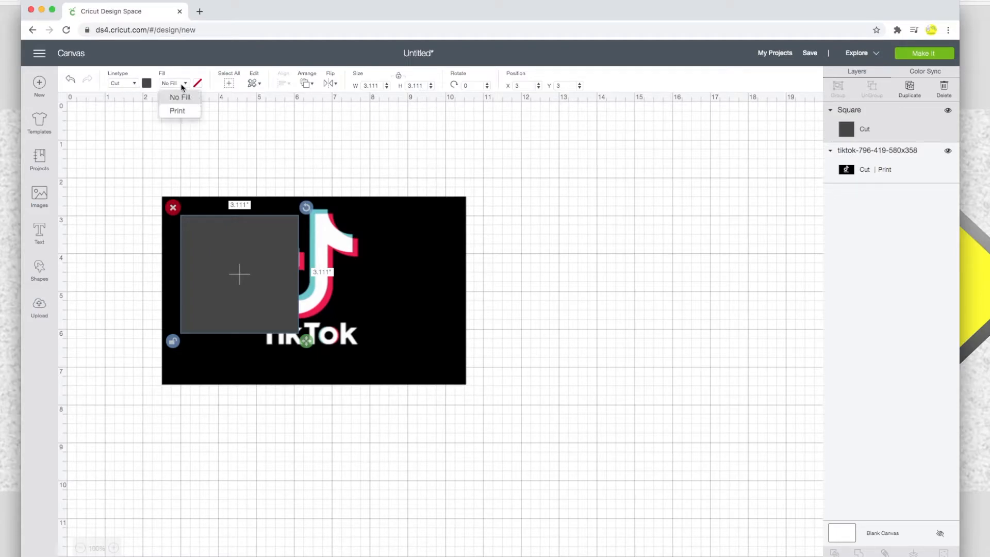
{"action": "left_click", "coordinate": [178, 111]}
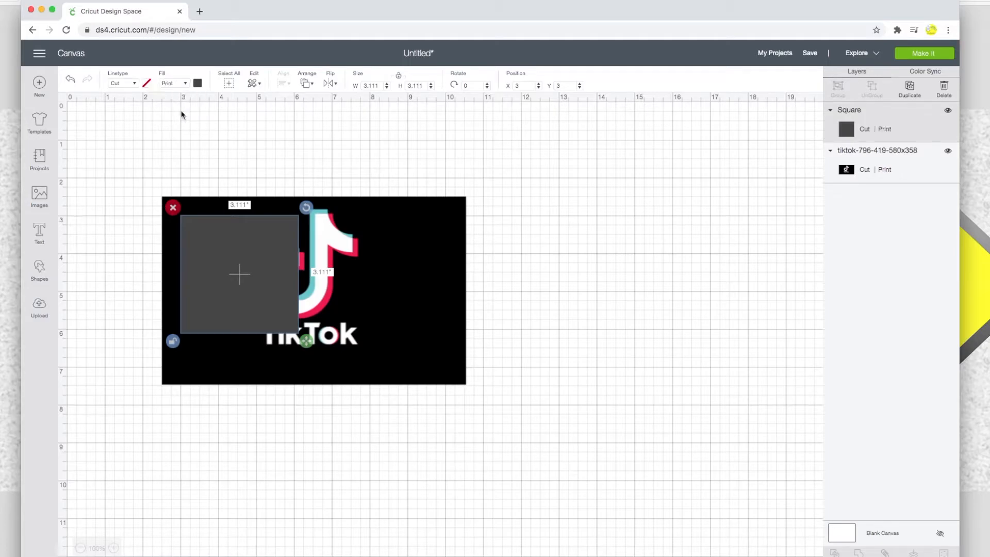
{"action": "left_click", "coordinate": [198, 84]}
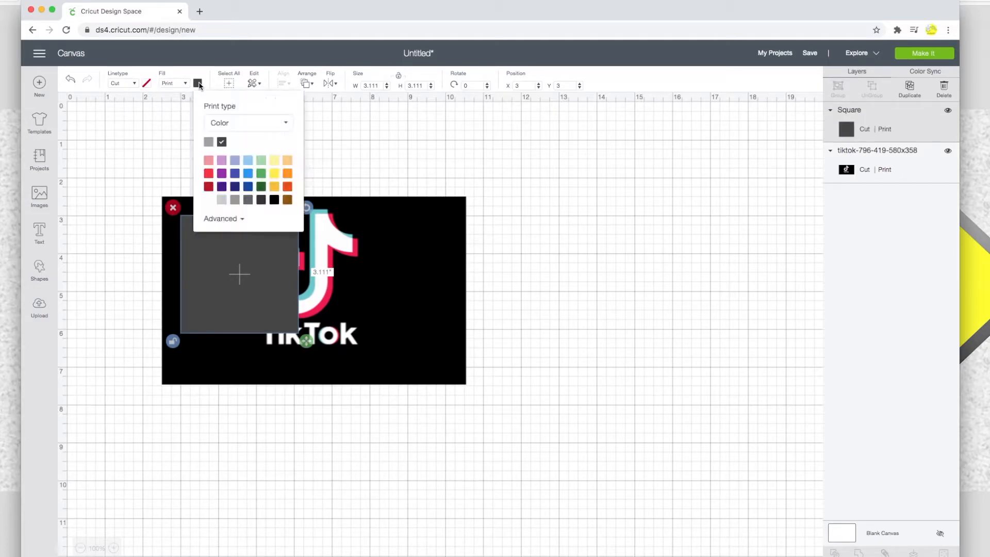
{"action": "left_click", "coordinate": [276, 202]}
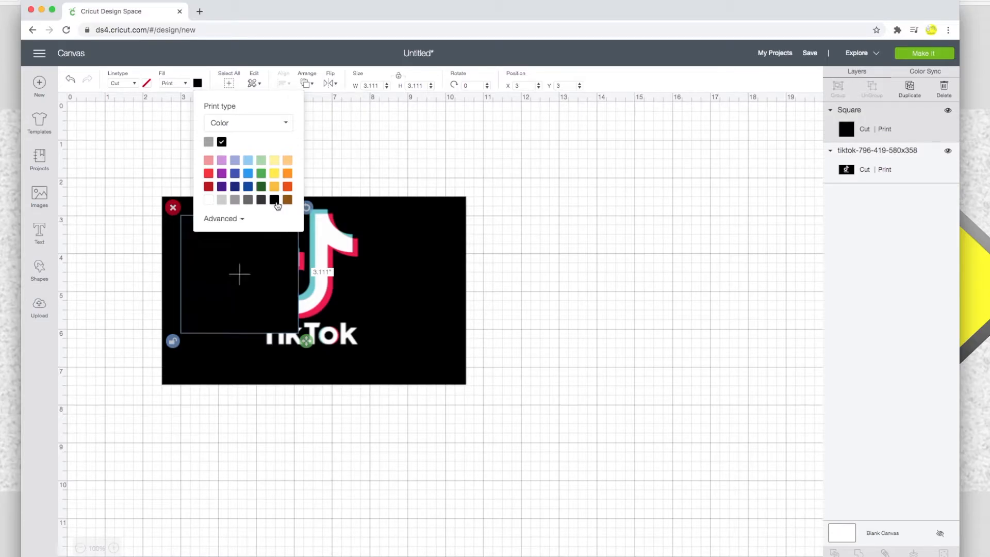
{"action": "left_click", "coordinate": [264, 274]}
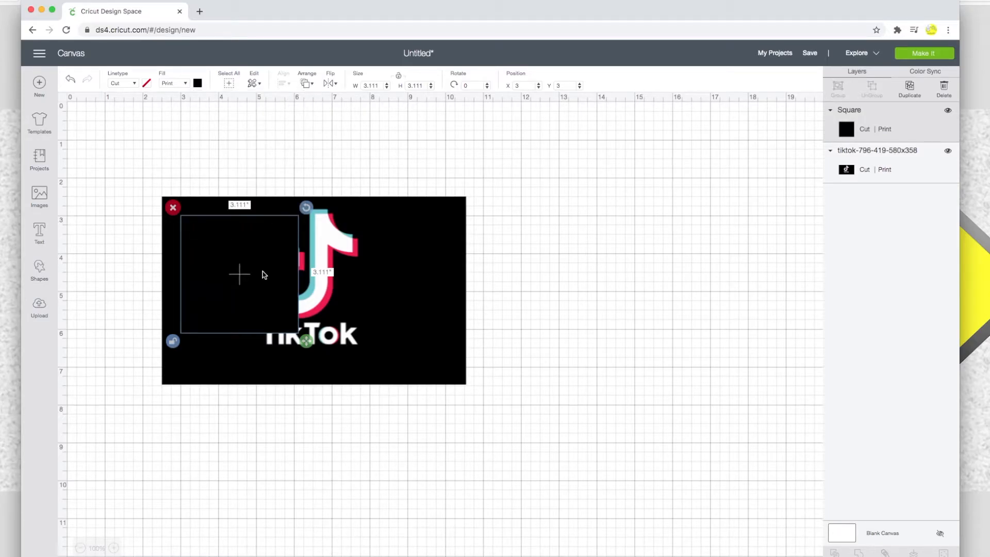
Step: Move the black square toward the canvas's left edge and resize it to 9 inches wide by 5.5 inches high
{"action": "left_click_drag", "start_coordinate": [261, 275], "coordinate": [162, 280]}
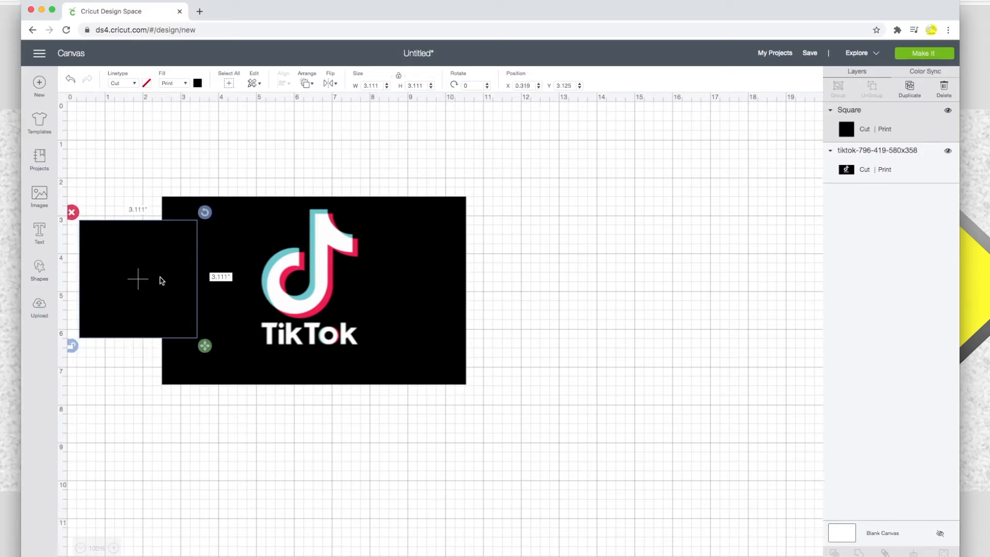
{"action": "left_click", "coordinate": [376, 86]}
{"action": "type", "text": "9"}
{"action": "left_click", "coordinate": [417, 84]}
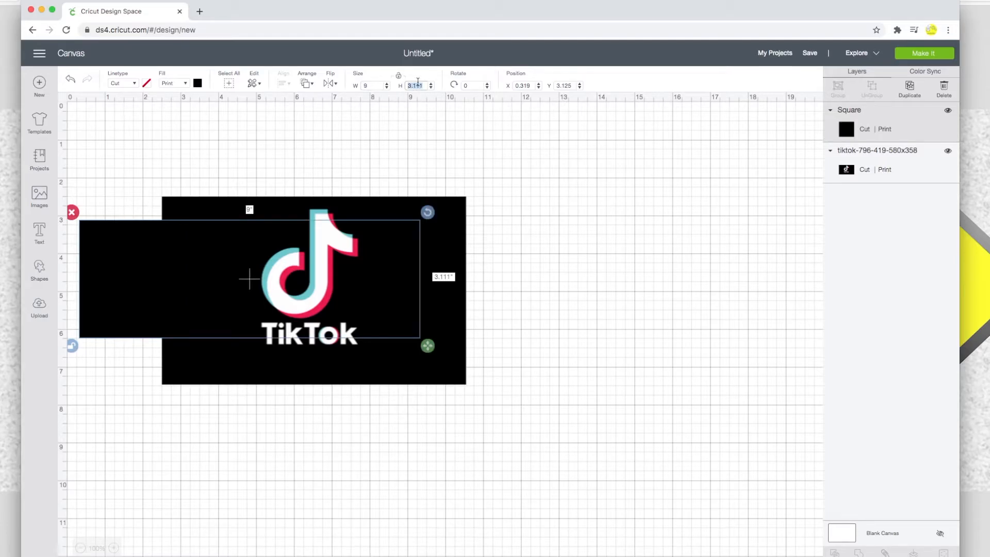
{"action": "type", "text": "5.5"}
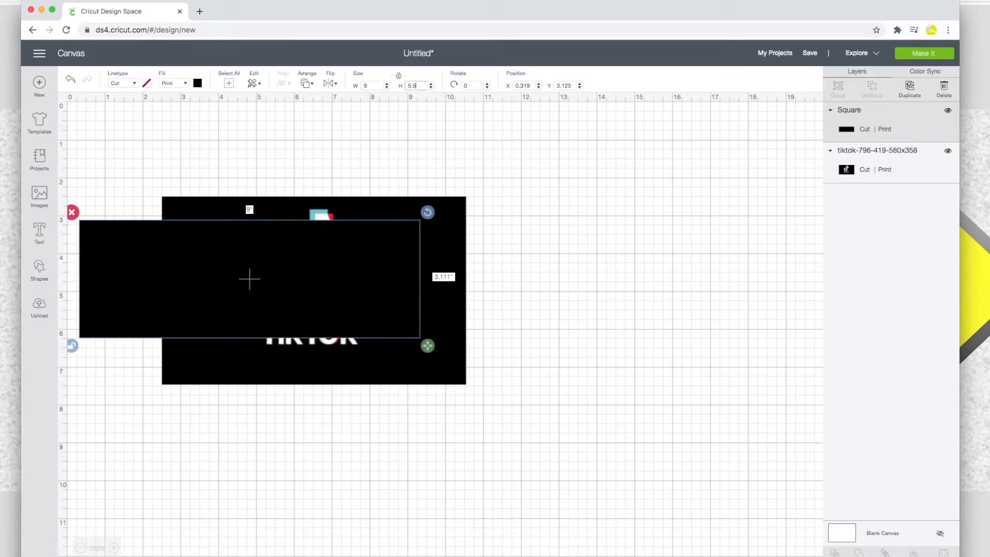
{"action": "key", "text": "Return"}
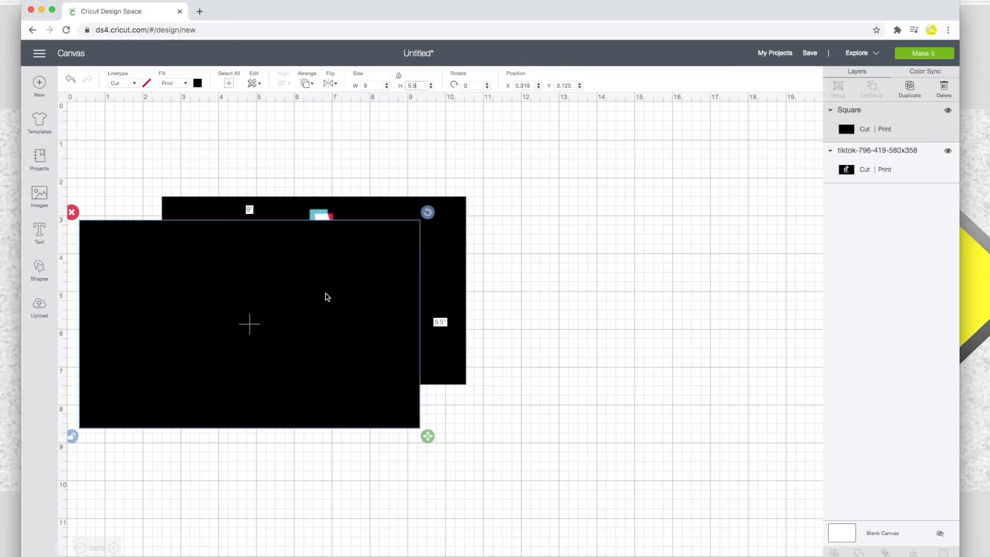
Step: Bring the TikTok image in front of the black rectangle and place it over the rectangle at about X 0.778, Y 3.569
{"action": "left_click", "coordinate": [433, 251]}
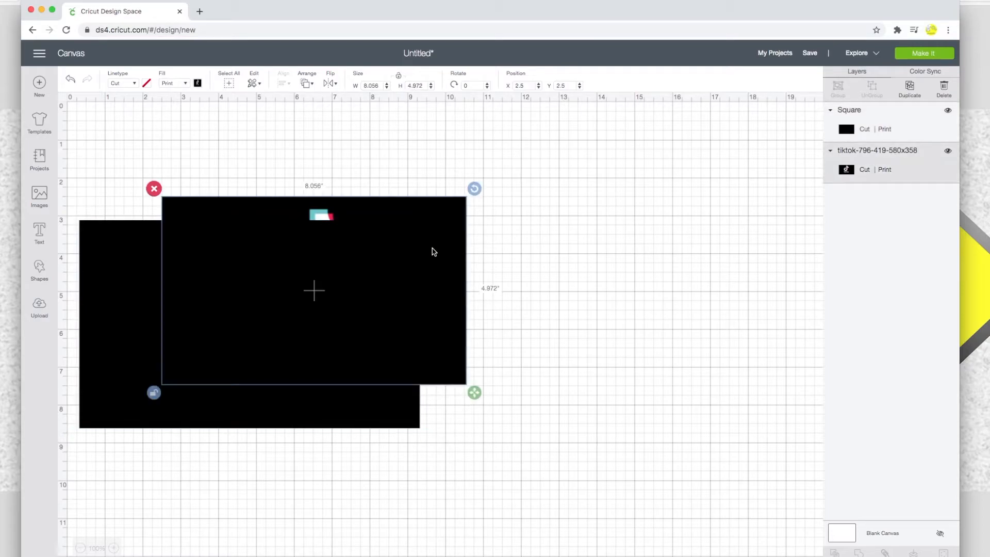
{"action": "left_click_drag", "start_coordinate": [372, 209], "coordinate": [543, 218]}
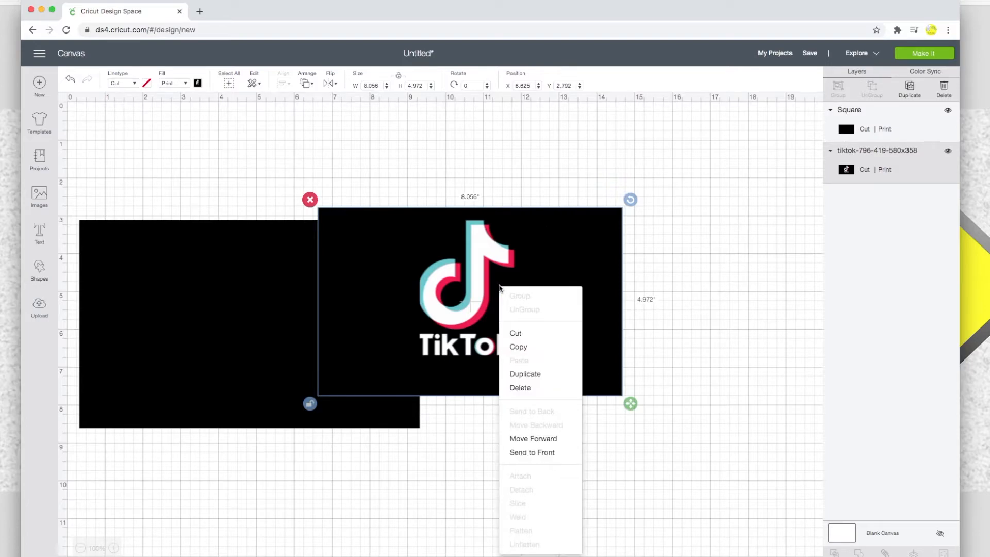
{"action": "left_click", "coordinate": [525, 454]}
{"action": "left_click_drag", "start_coordinate": [523, 316], "coordinate": [285, 333]}
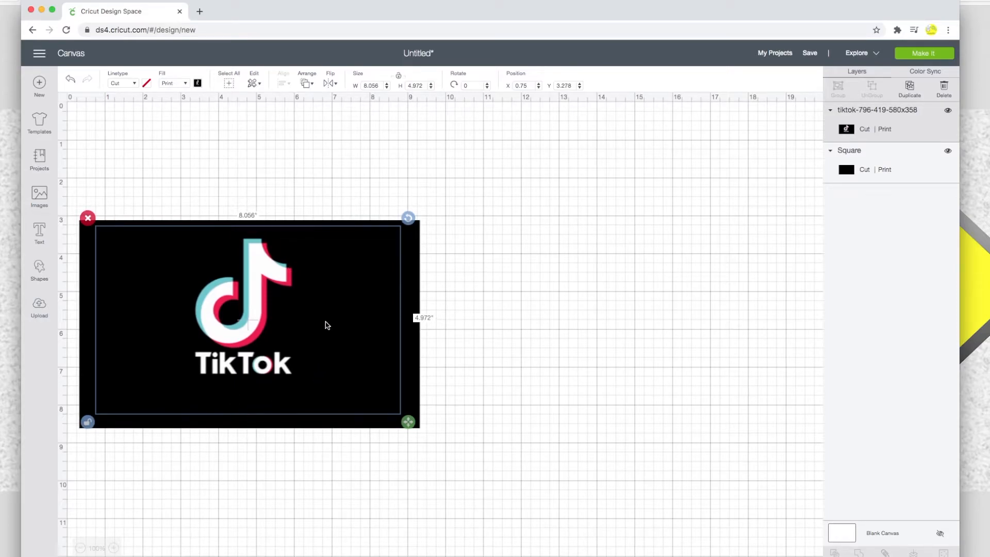
{"action": "left_click_drag", "start_coordinate": [325, 325], "coordinate": [329, 337]}
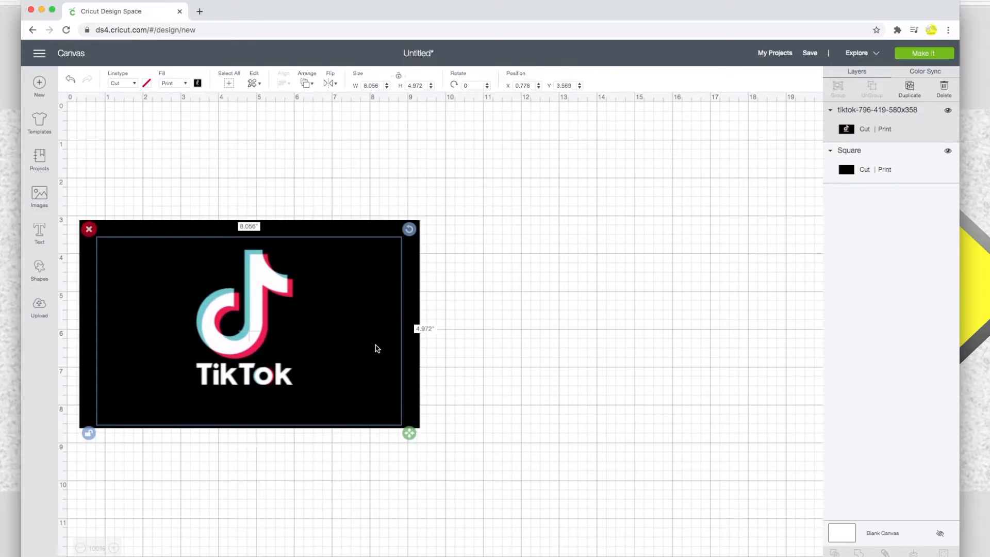
Step: Nudge the black rectangle slightly upward behind the TikTok image, to about X 0.333, Y 3.042
{"action": "left_click", "coordinate": [412, 358], "text": "shift"}
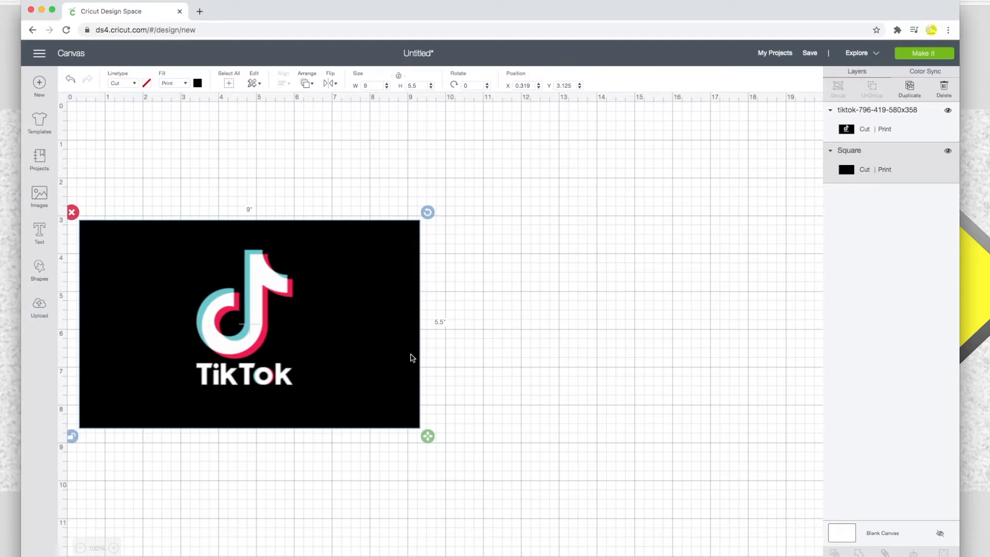
{"action": "mouse_move", "coordinate": [412, 358]}
{"action": "left_mouse_down"}
{"action": "mouse_move", "coordinate": [420, 360]}
{"action": "mouse_move", "coordinate": [413, 356]}
{"action": "left_mouse_up"}
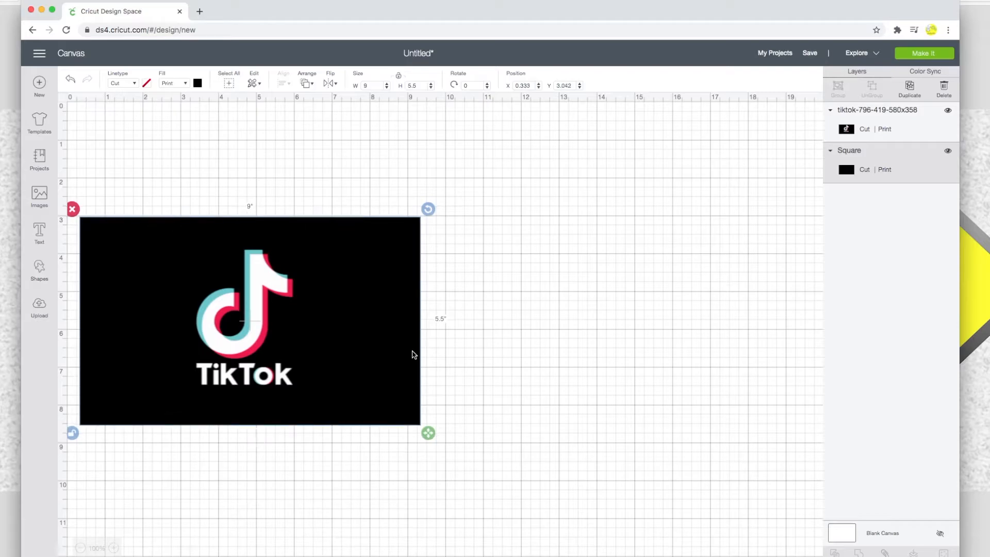
{"action": "left_click", "coordinate": [490, 336]}
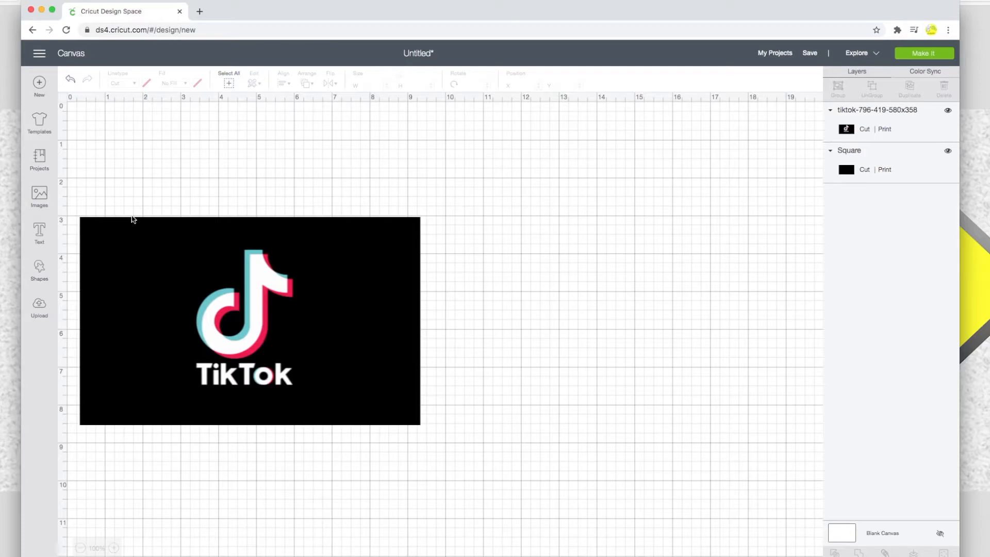
Step: Flatten the TikTok image and the black rectangle into one printable layer and check it by toggling its visibility
{"action": "left_click_drag", "start_coordinate": [91, 196], "coordinate": [460, 461]}
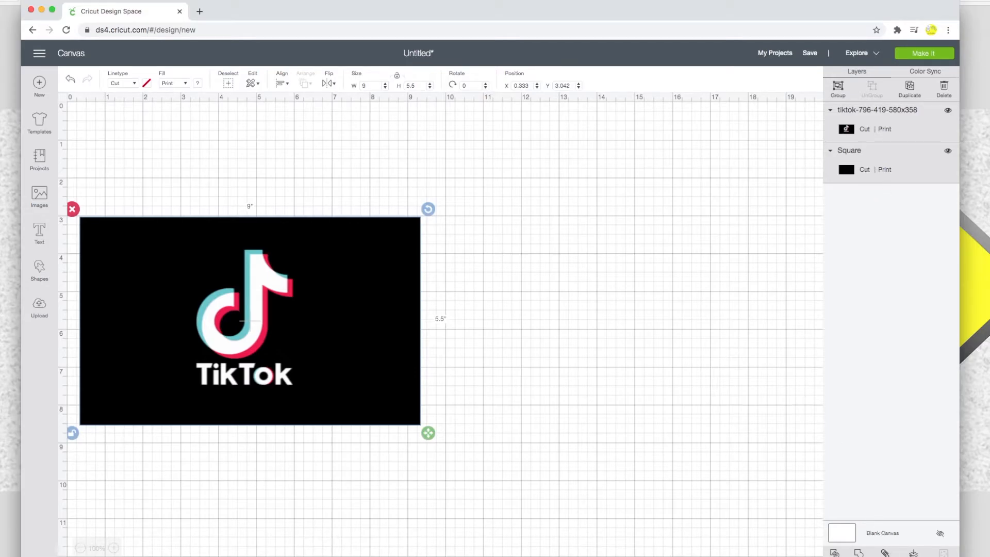
{"action": "left_click", "coordinate": [913, 552]}
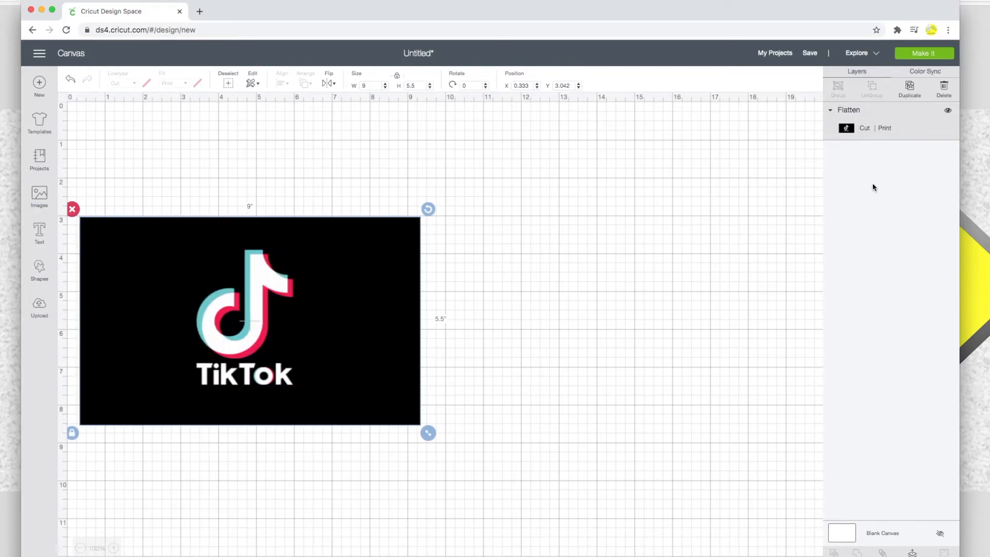
{"action": "left_click", "coordinate": [947, 111]}
{"action": "left_click", "coordinate": [947, 111]}
Step: Prepare the flattened design for making with Mirror turned on and open its print setup
{"action": "left_click", "coordinate": [913, 55]}
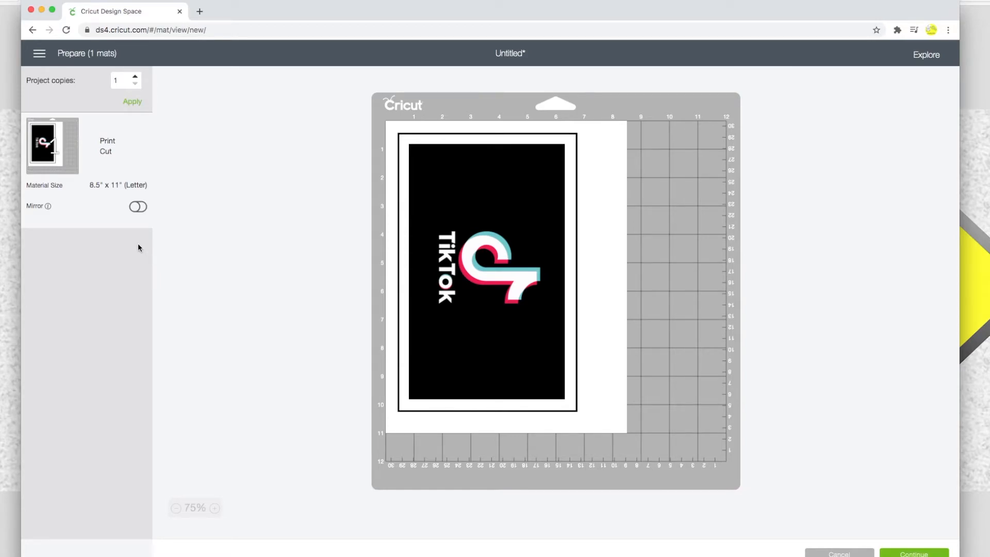
{"action": "left_click", "coordinate": [137, 207]}
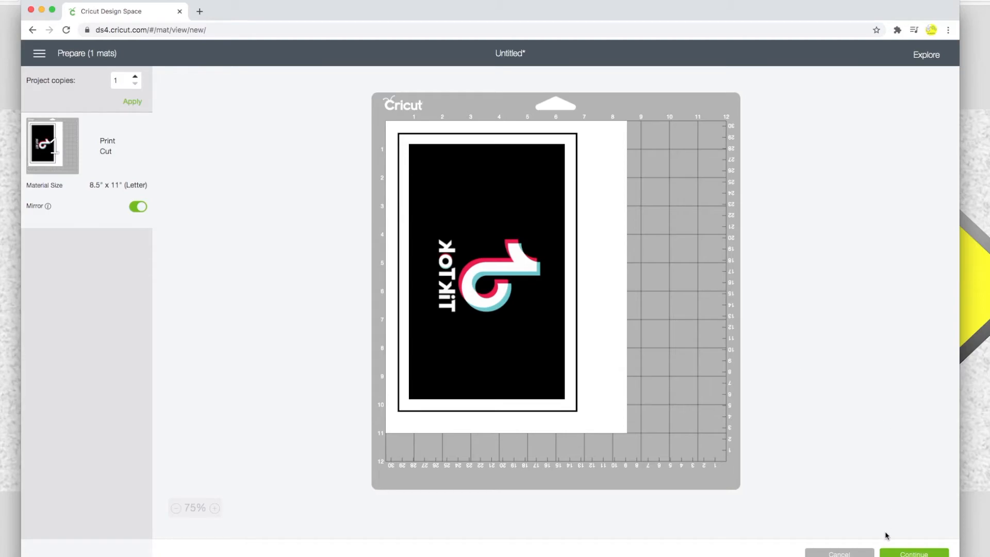
{"action": "left_click", "coordinate": [895, 554]}
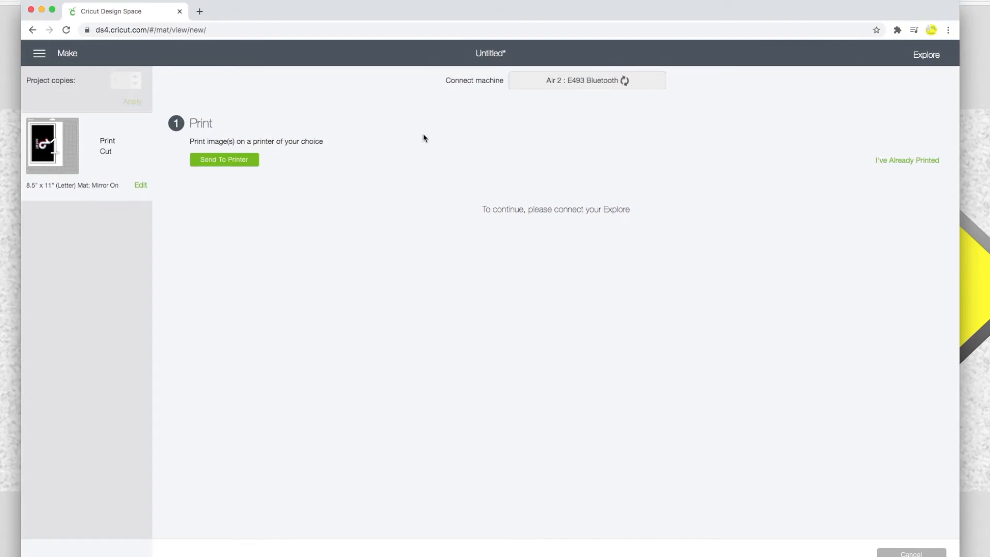
{"action": "left_click", "coordinate": [228, 162]}
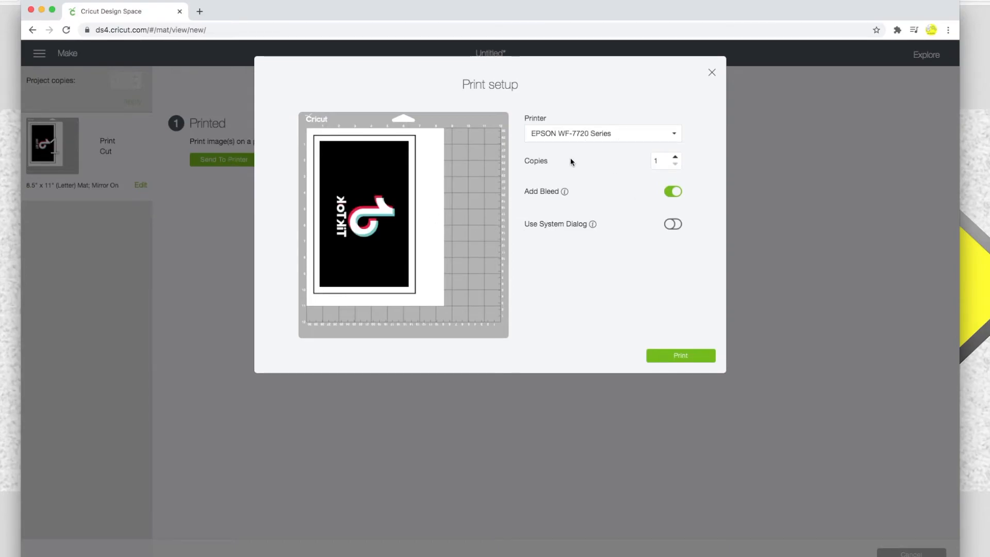
Step: Set up printing on the EPSON WF-7720 Series with Add Bleed off and Use System Dialog on, and open the system print dialog
{"action": "left_click", "coordinate": [660, 138]}
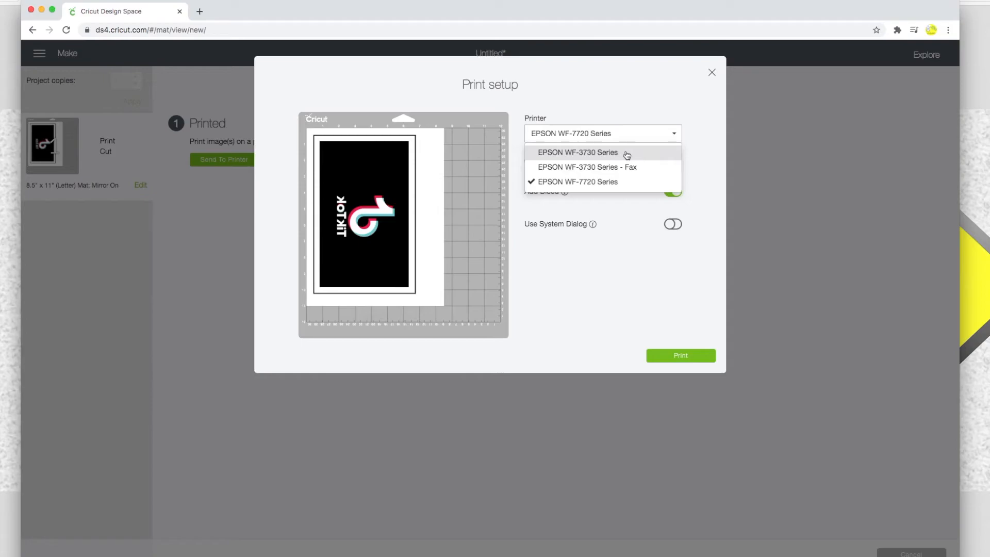
{"action": "left_click", "coordinate": [696, 149]}
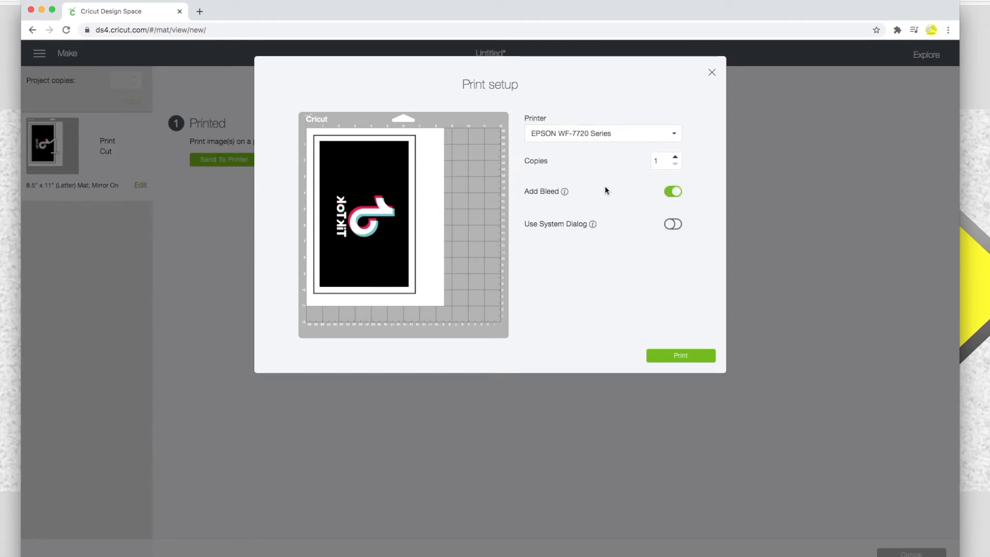
{"action": "left_click", "coordinate": [673, 193]}
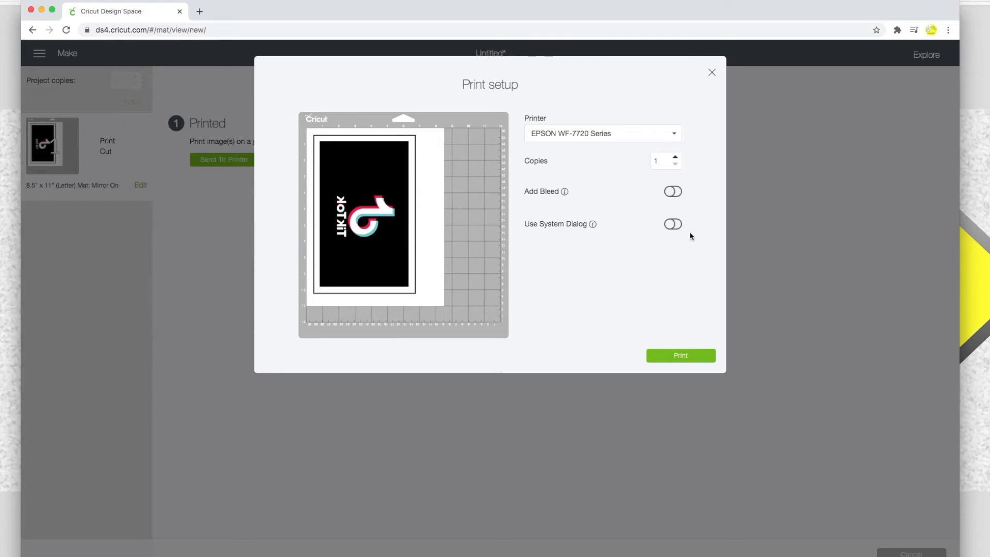
{"action": "left_click", "coordinate": [674, 227]}
{"action": "left_click", "coordinate": [674, 227]}
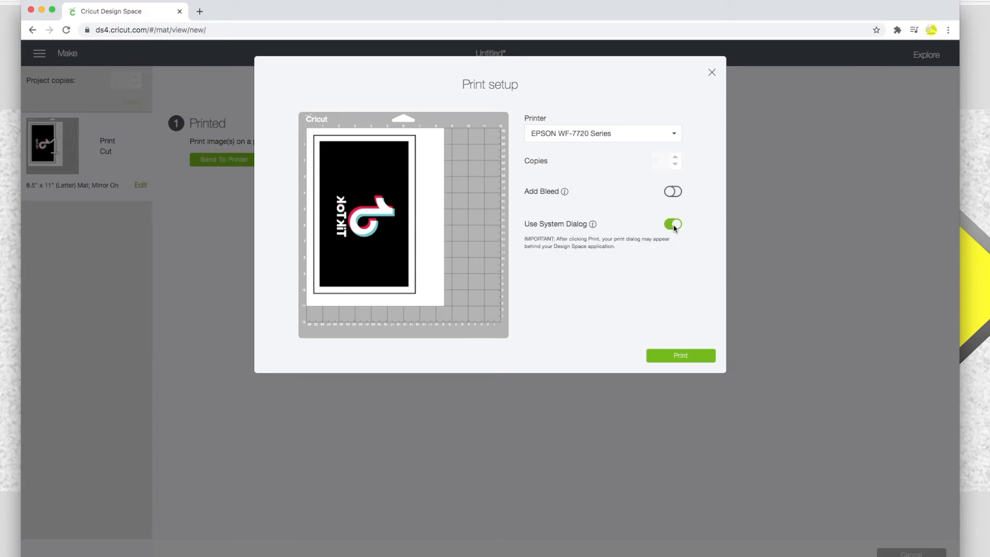
{"action": "left_click", "coordinate": [666, 355]}
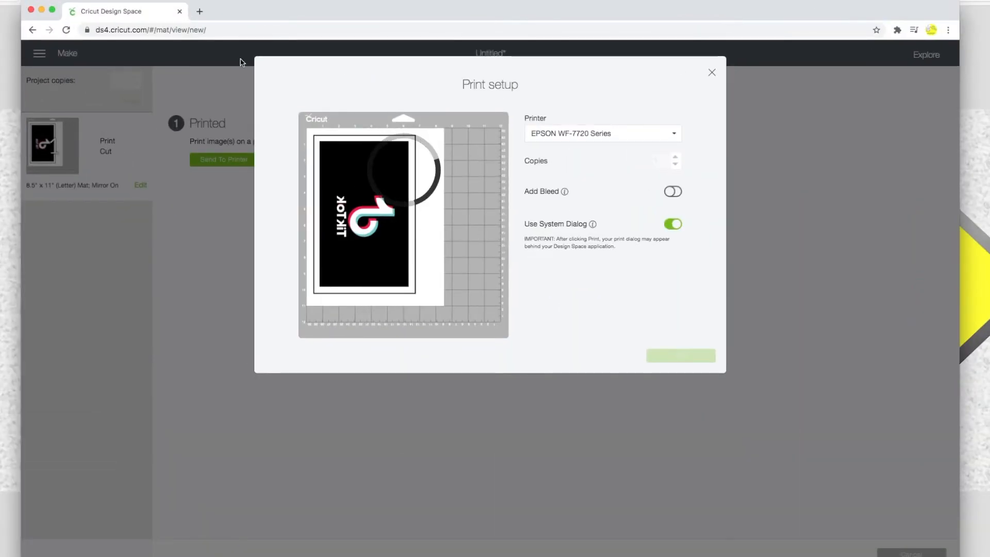
Step: Uncover the system print dialog behind the browser window, set its quality to Best, and cancel the dialog
{"action": "left_click_drag", "start_coordinate": [274, 2], "coordinate": [271, 205]}
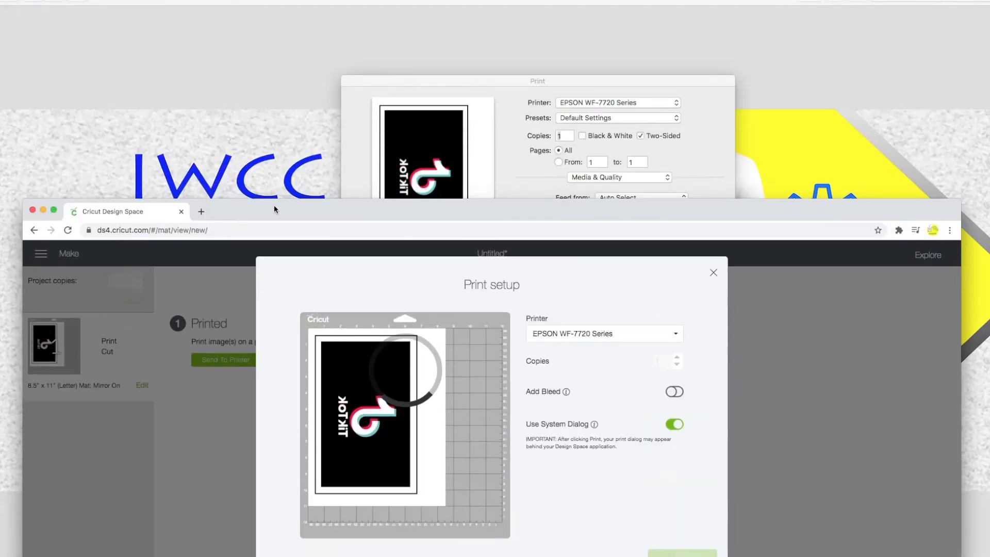
{"action": "left_click", "coordinate": [534, 161]}
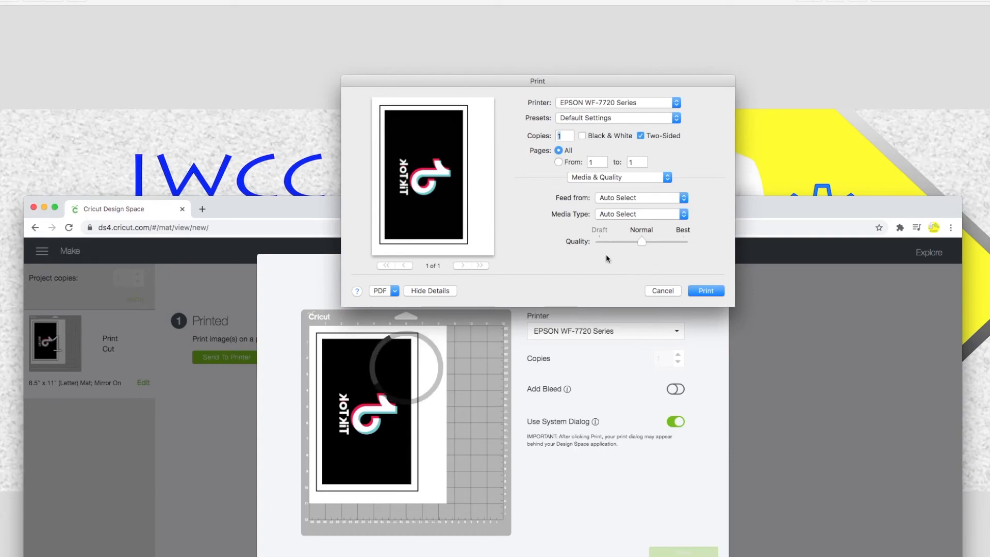
{"action": "left_click", "coordinate": [684, 242]}
{"action": "left_click", "coordinate": [659, 290]}
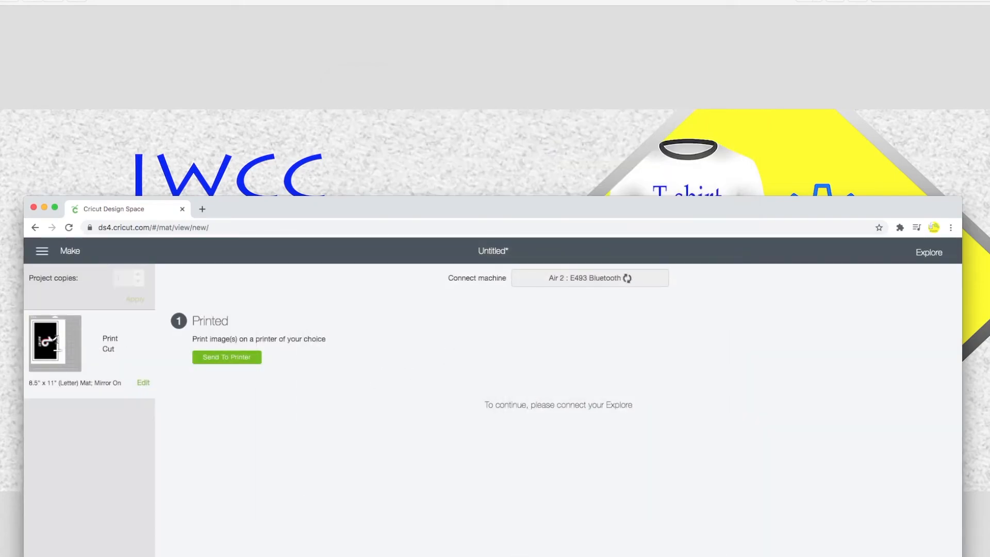
Step: Move the browser window back up into place and show the enlarged preview of the mirrored TikTok mat
{"action": "mouse_move", "coordinate": [44, 338]}
{"action": "left_click_drag", "start_coordinate": [356, 202], "coordinate": [388, 3]}
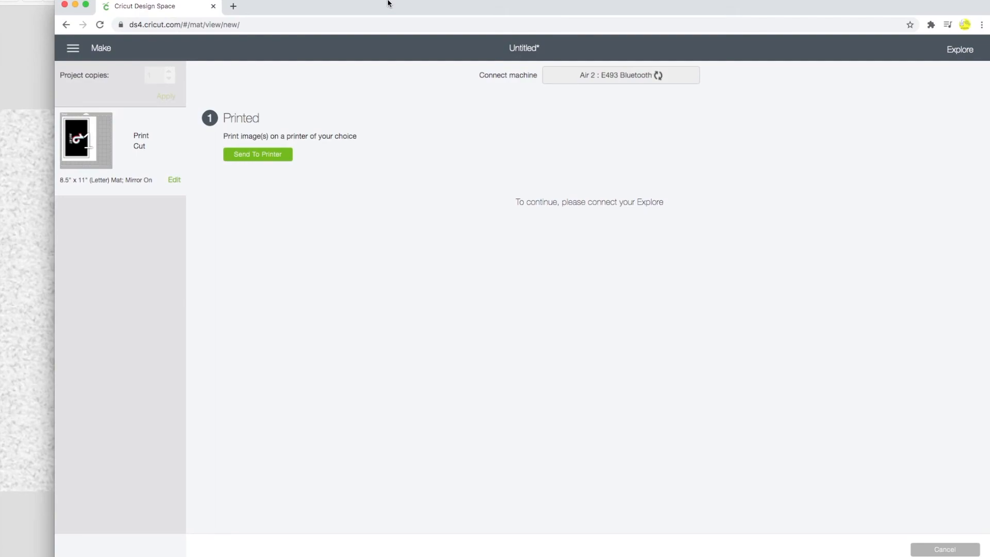
{"action": "left_click_drag", "start_coordinate": [387, 2], "coordinate": [335, 25]}
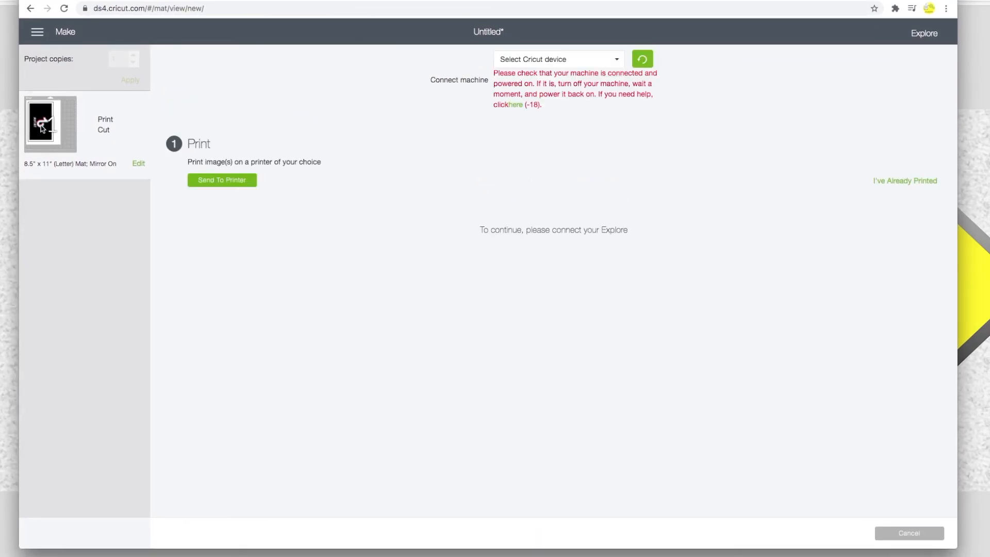
{"action": "mouse_move", "coordinate": [42, 126]}
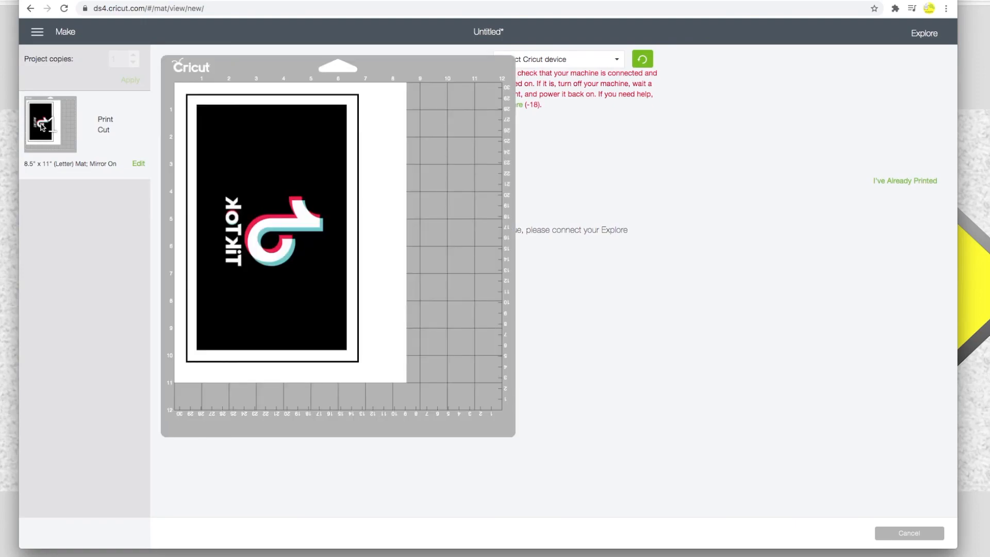